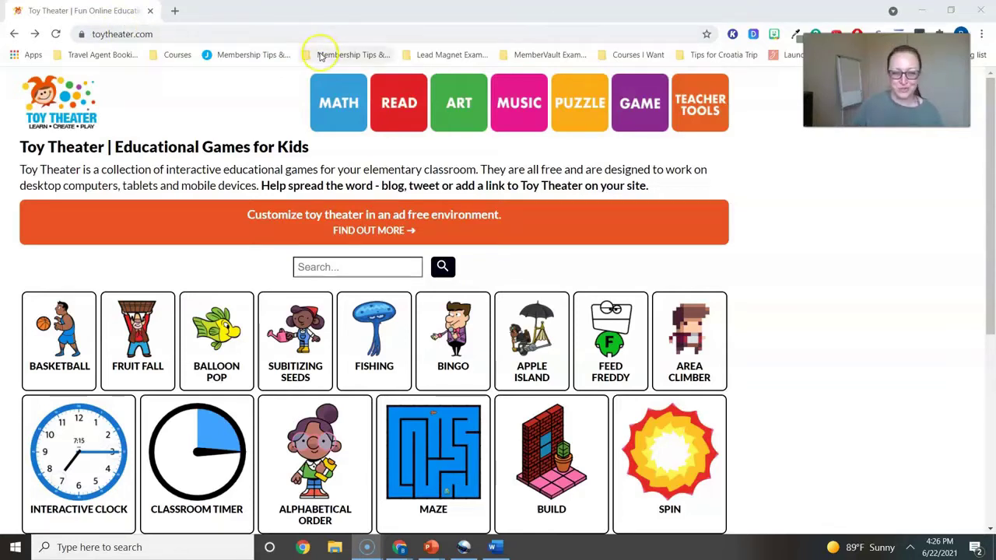
Go to Teacher Tools and scroll down to the place value tiles such as Place Value Move.
left_click(700, 112)
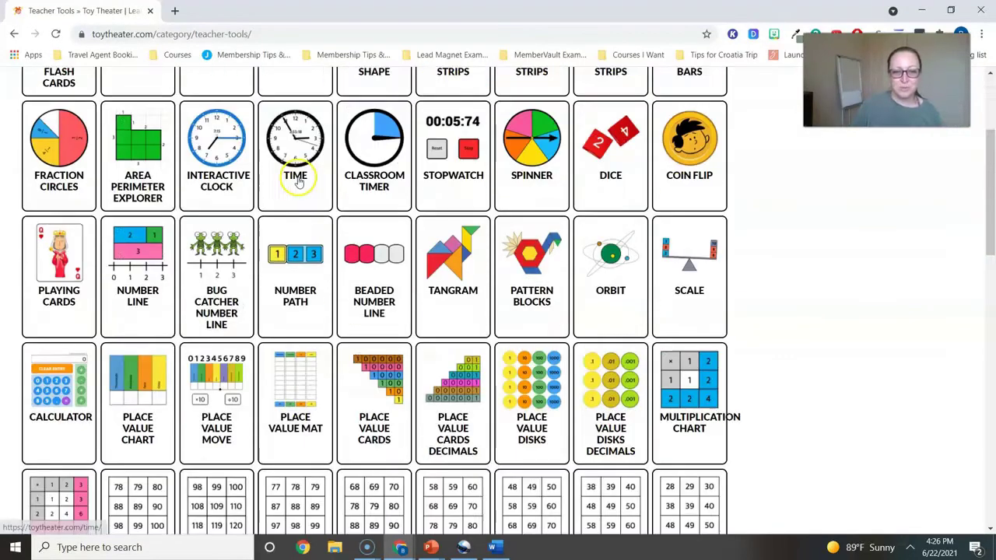
scroll(298, 182, "down", 1)
scroll(289, 374, "down", 1)
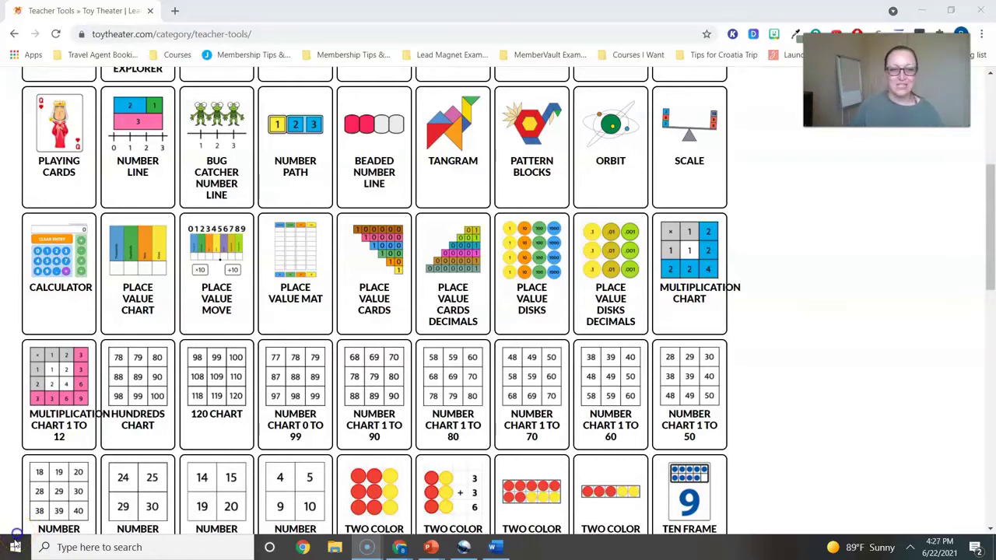
Open Place Value Move and put a 5 in Thousands, Hundreds, Tens and Ones to show 5555.
left_click(215, 242)
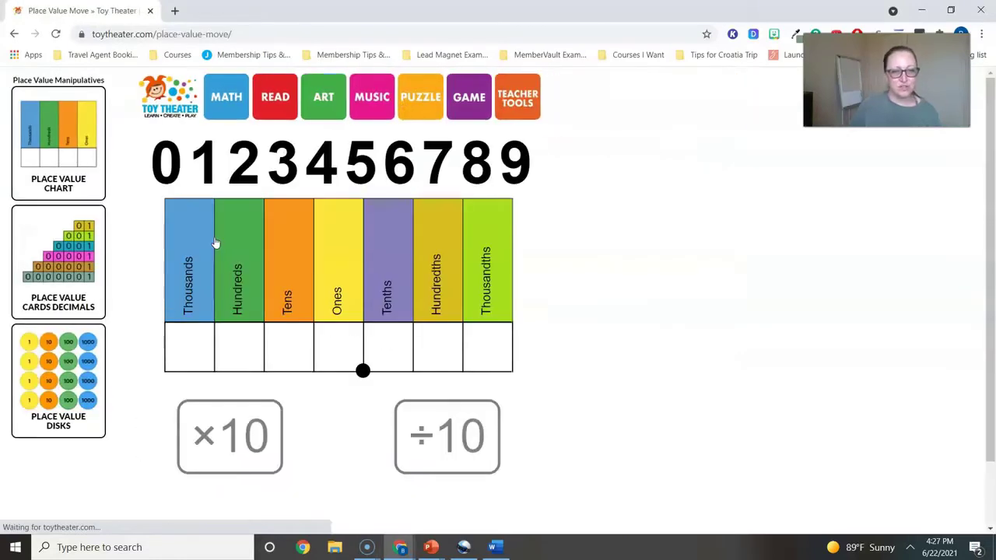
scroll(240, 271, "down", 1)
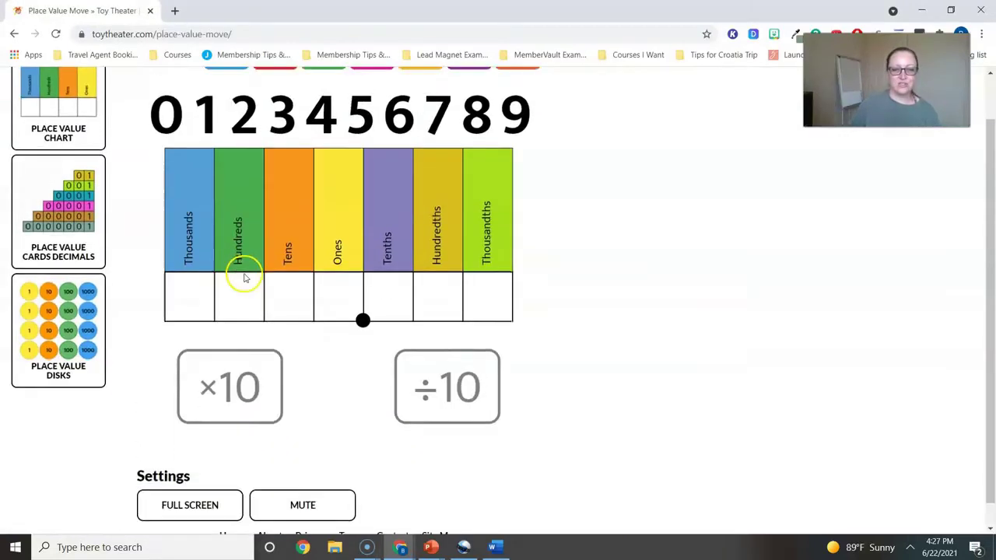
scroll(244, 277, "up", 1)
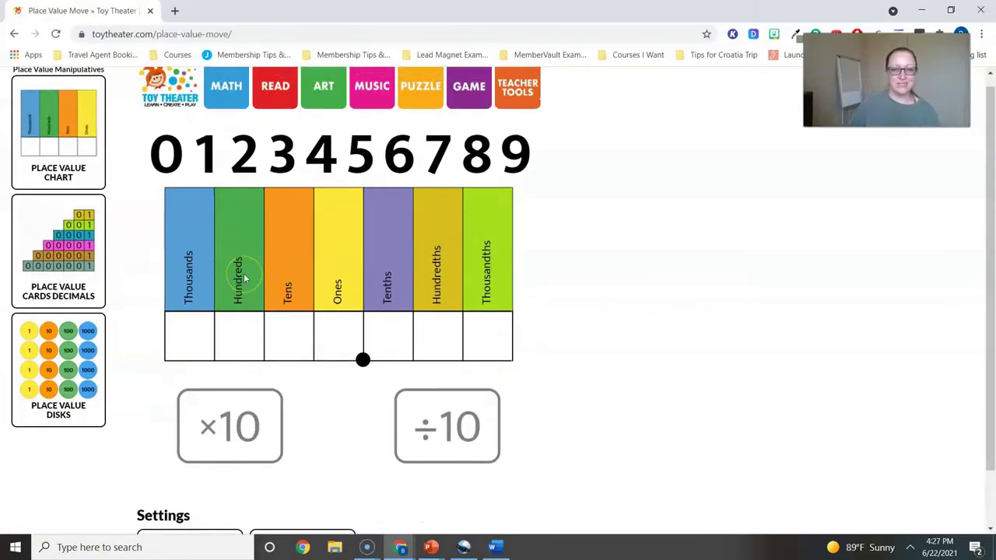
left_click(17, 540)
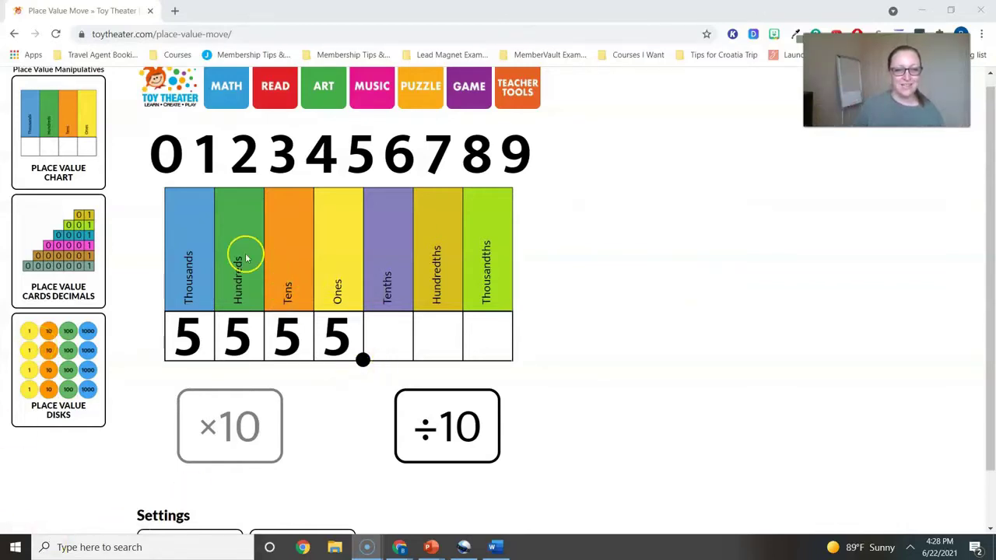
scroll(229, 362, "down", 1)
scroll(273, 408, "up", 1)
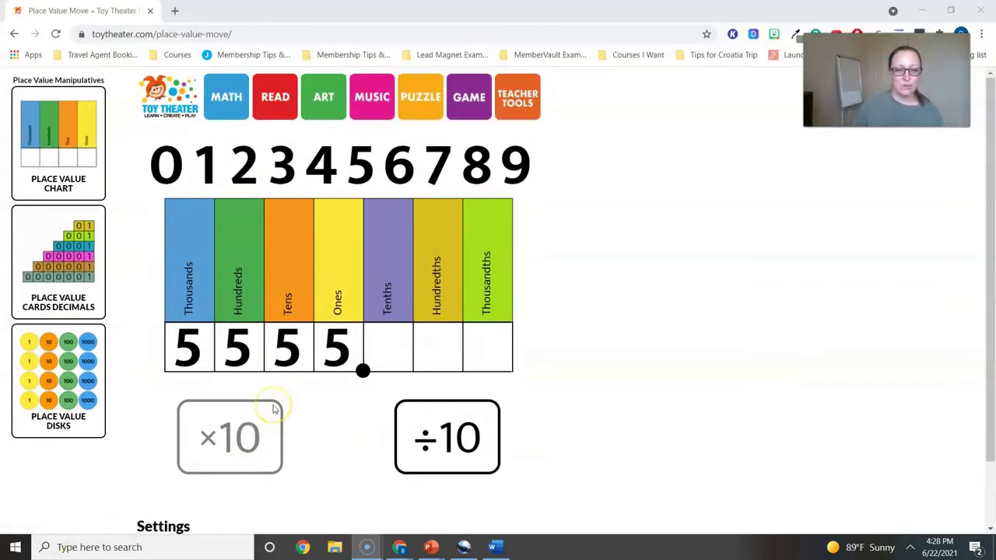
mouse_move(329, 350)
left_mouse_down()
mouse_move(337, 319)
mouse_move(330, 356)
left_mouse_up()
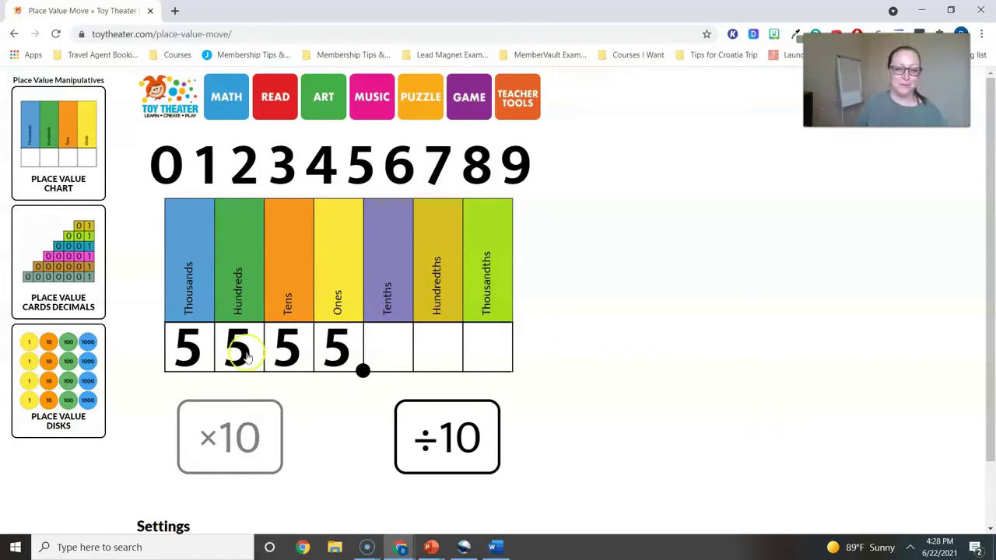
left_click(14, 528)
left_click(313, 302)
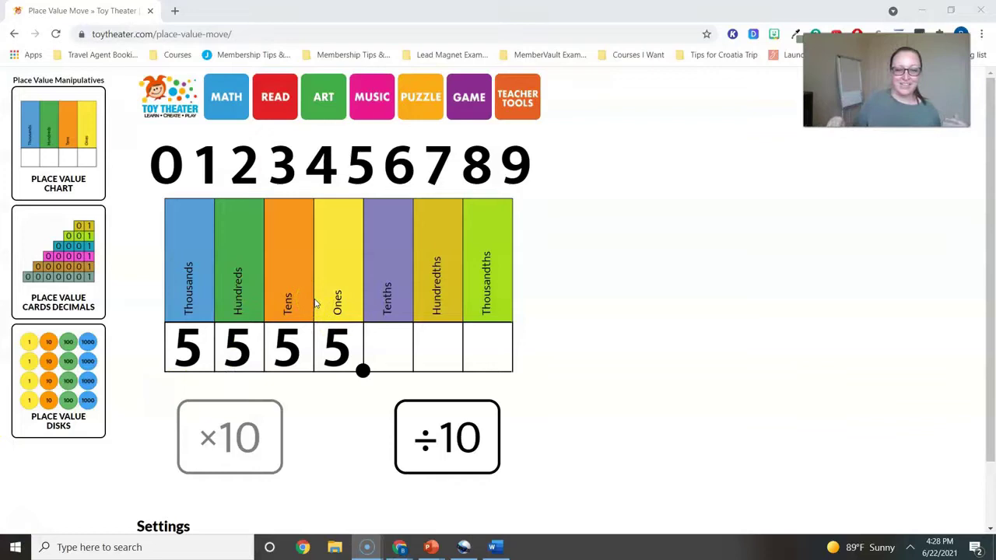
left_click(344, 333)
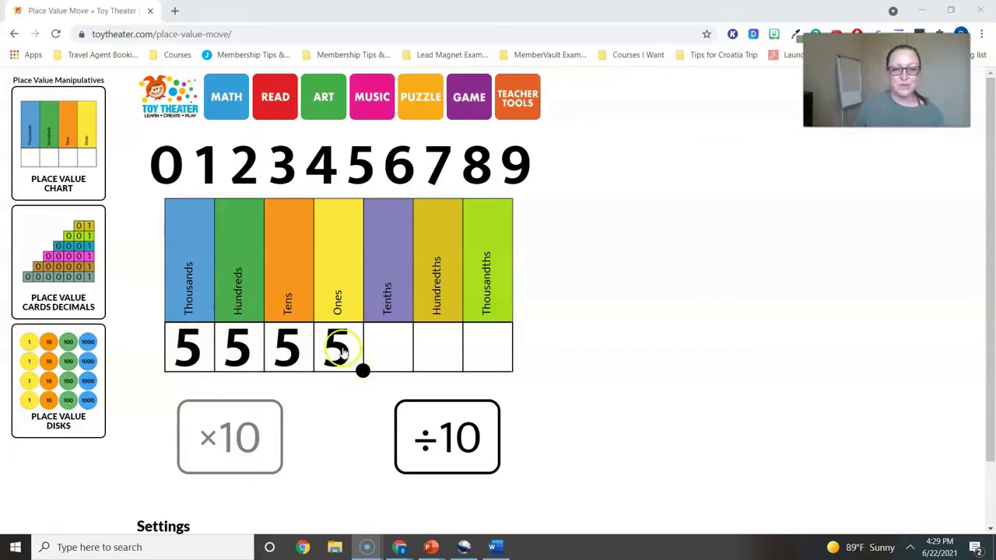
mouse_move(289, 346)
left_mouse_down()
mouse_move(288, 316)
mouse_move(289, 350)
left_mouse_up()
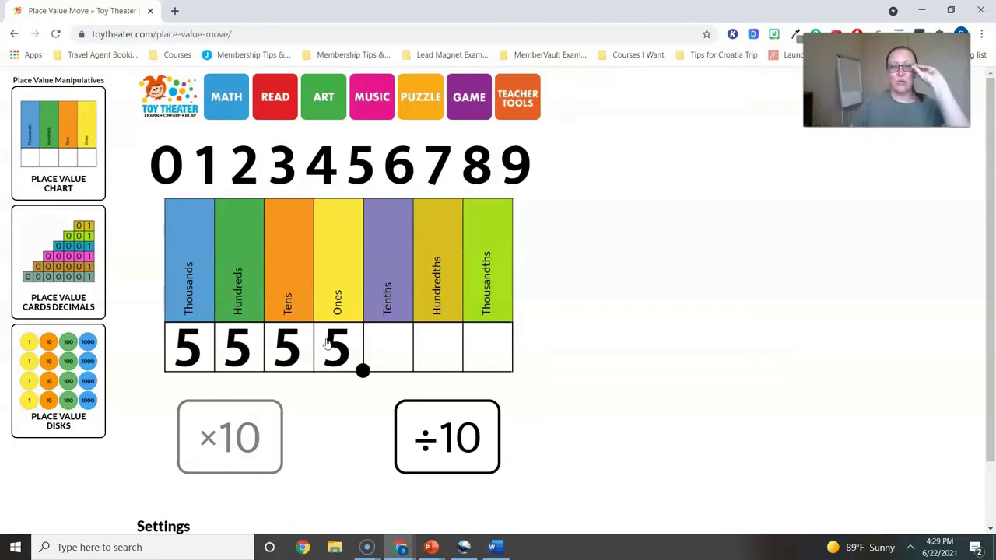
Drag the 5s into decimal columns and off the chart, then place a 2 in Tens to show 20.
left_click_drag(338, 342, 424, 333)
left_click_drag(288, 346, 381, 348)
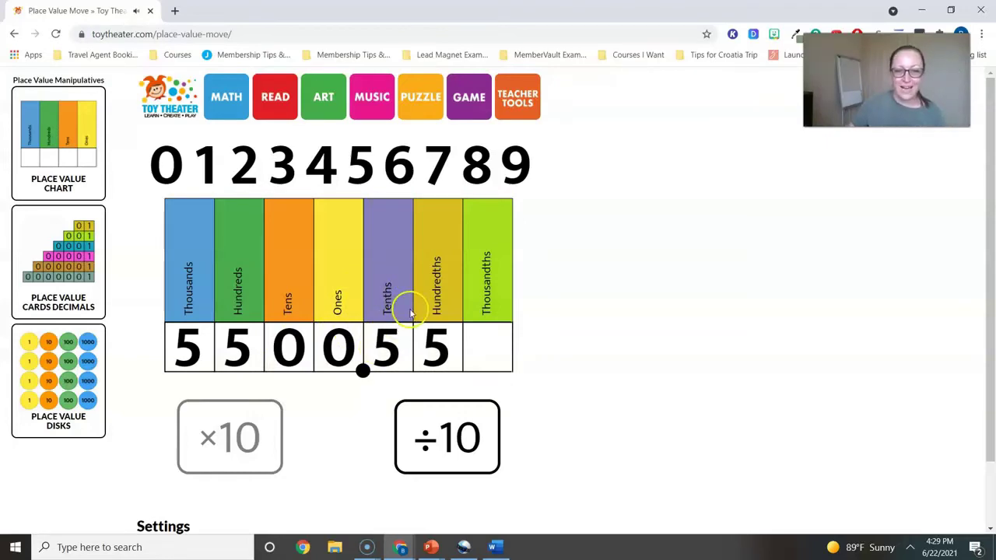
left_click_drag(385, 350, 444, 438)
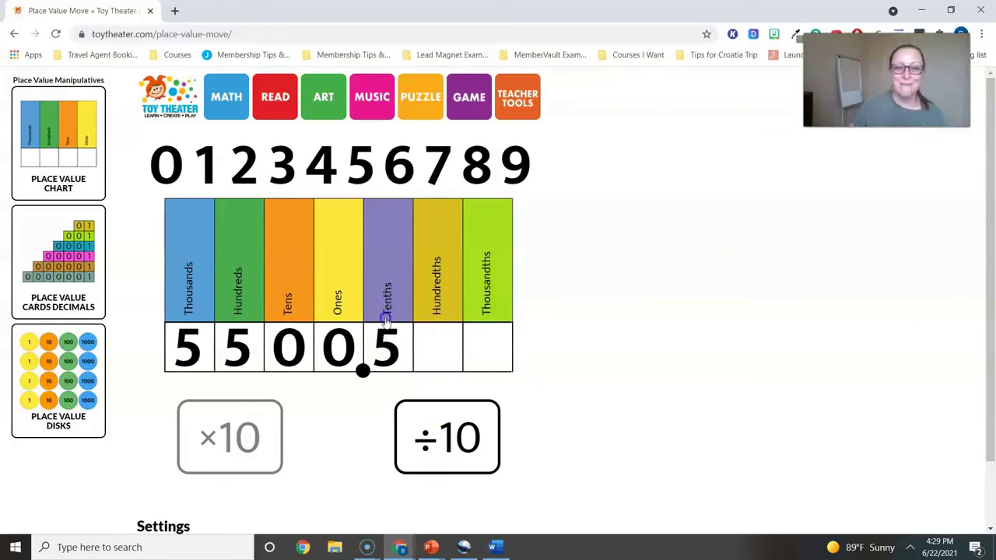
left_click_drag(356, 350, 389, 420)
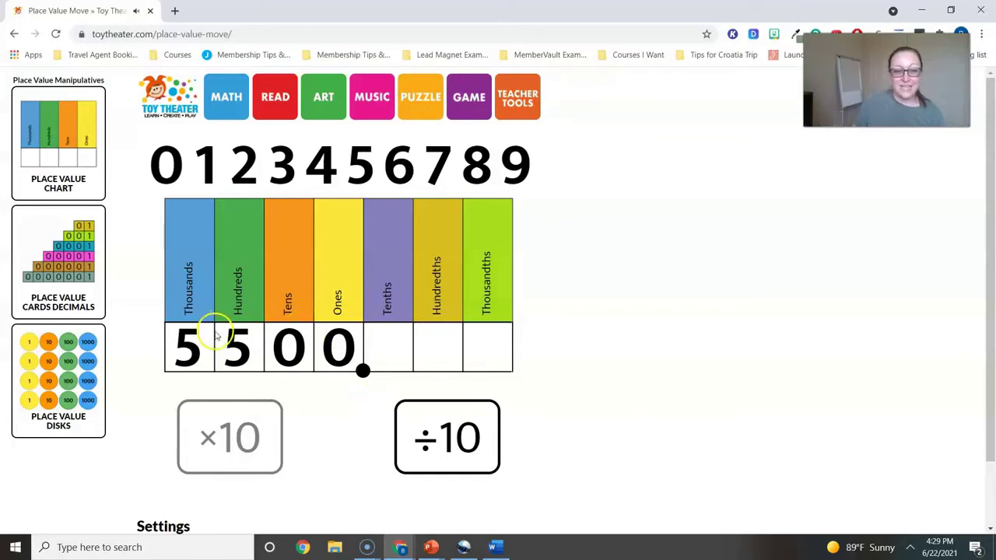
left_click_drag(227, 342, 382, 445)
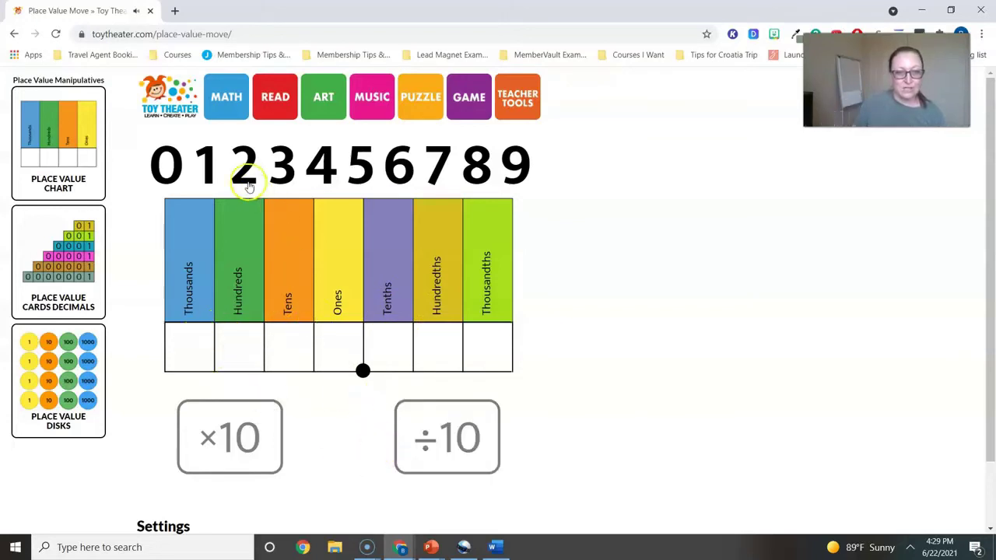
left_click_drag(244, 178, 275, 340)
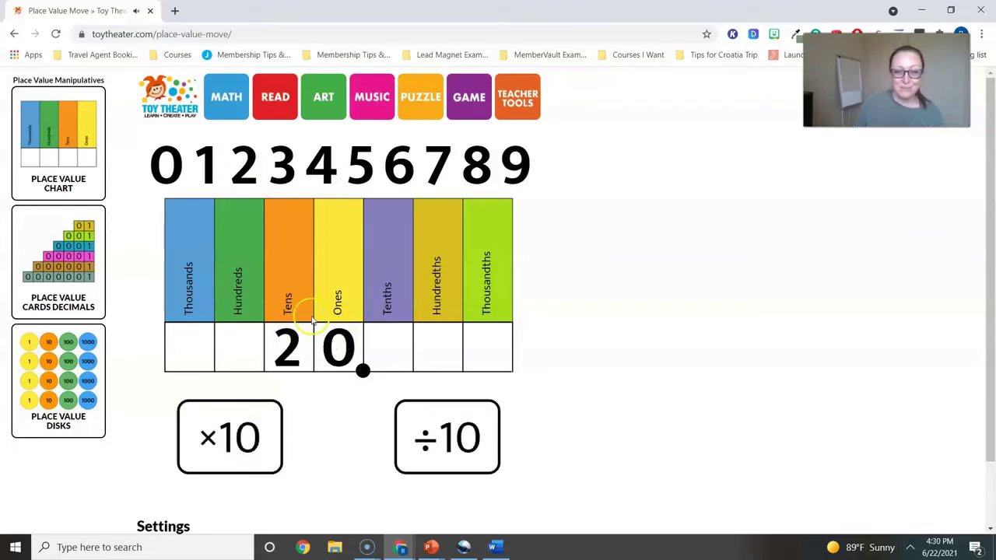
left_click(325, 348)
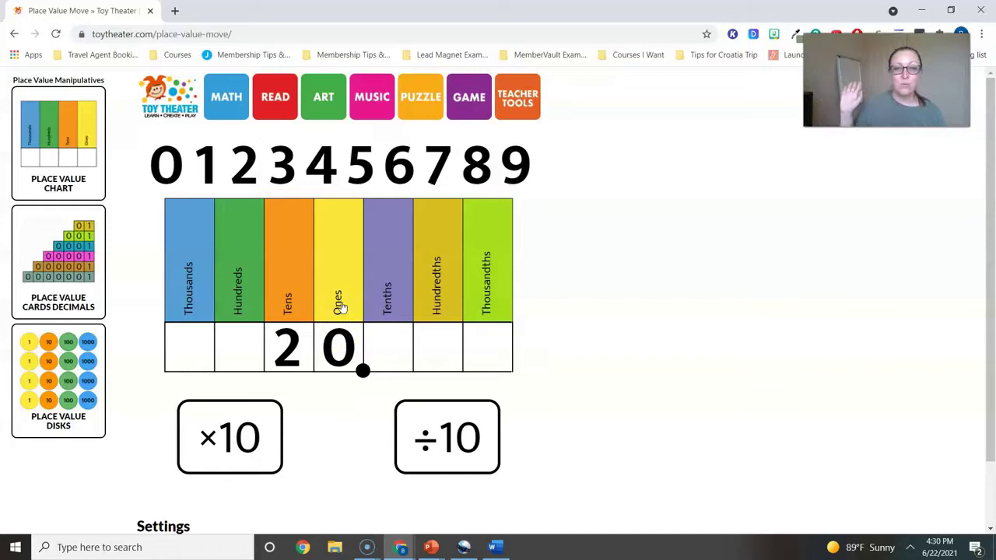
Clear the chart and place 2s in the Hundreds, Tenths and Hundredths columns.
left_click_drag(287, 373, 326, 428)
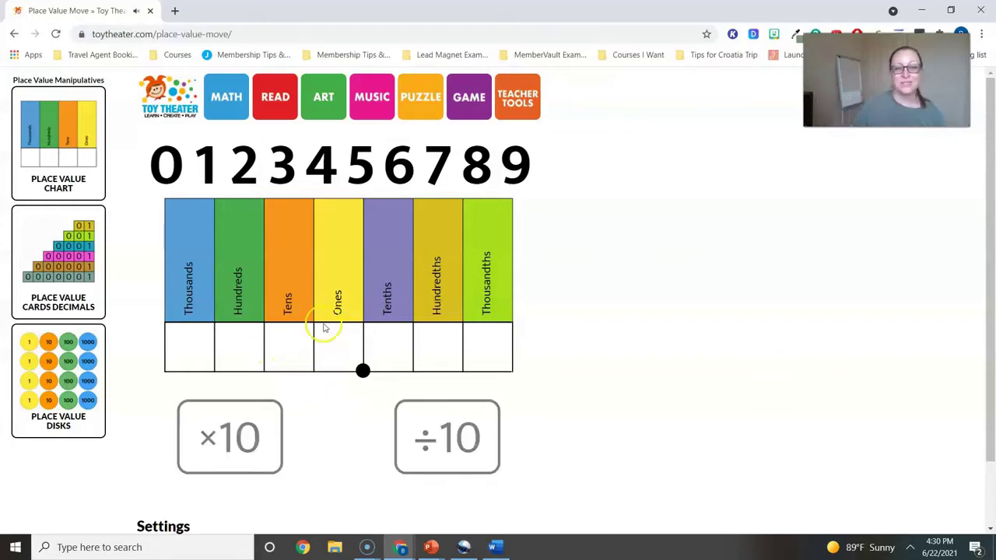
left_click_drag(243, 166, 237, 350)
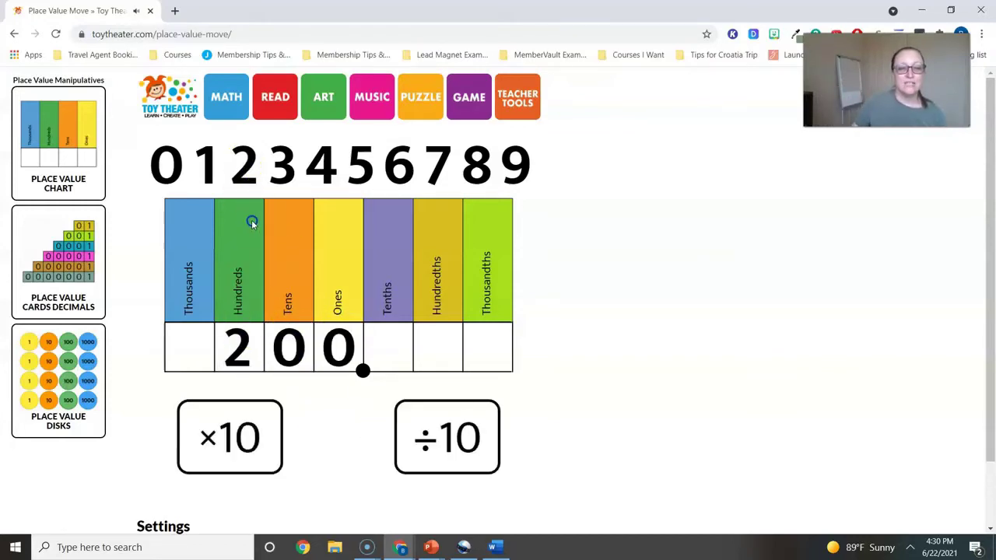
left_click_drag(247, 169, 387, 354)
left_click_drag(249, 165, 451, 345)
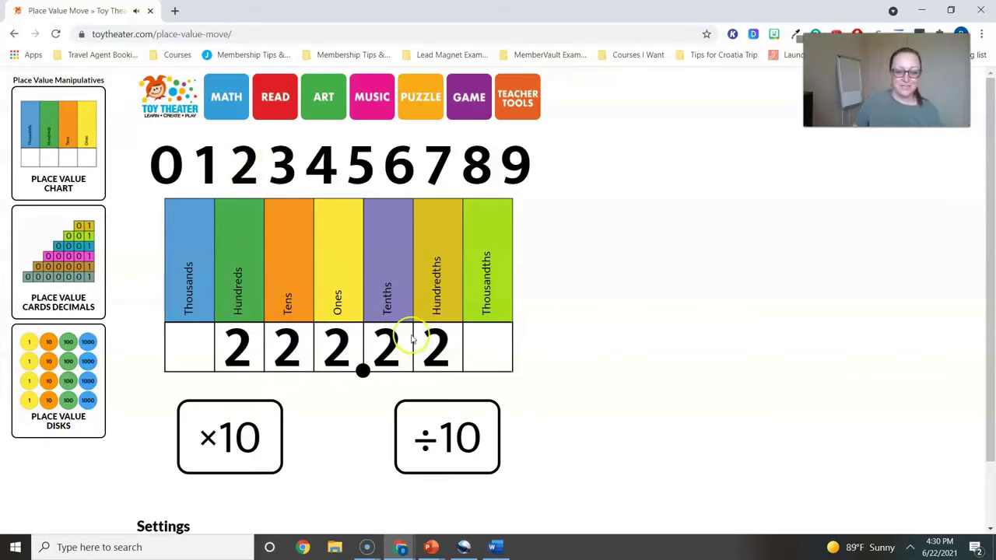
mouse_move(389, 347)
left_mouse_down()
mouse_move(401, 326)
mouse_move(399, 348)
left_mouse_up()
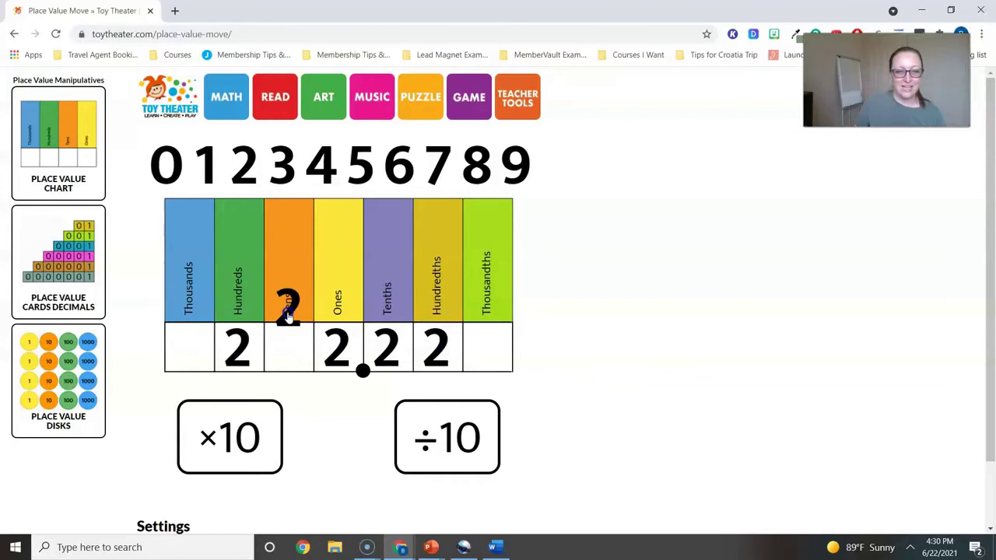
Move the 2s between the Tens and Tenths columns, then clear all but a 2 in Ones.
left_click_drag(288, 315, 334, 317)
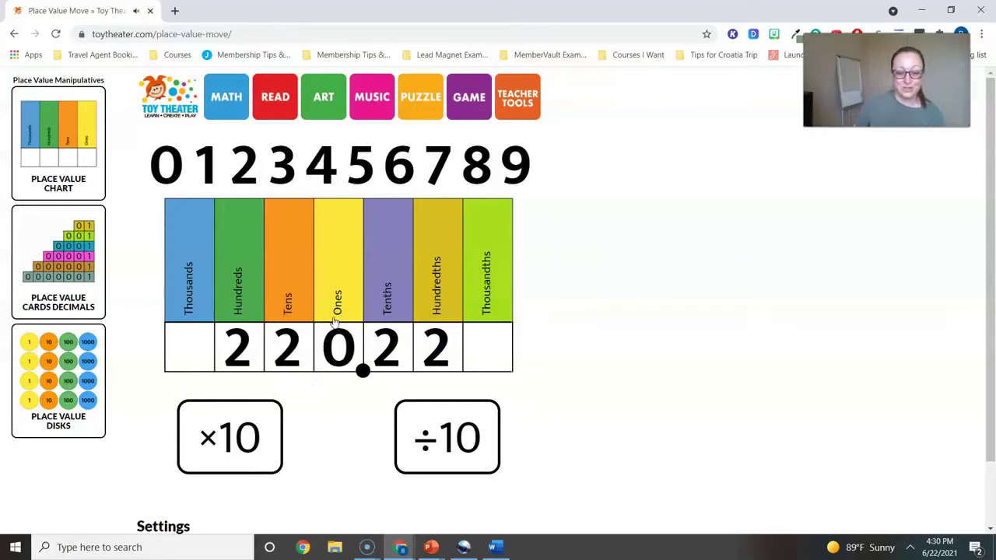
left_click(411, 350)
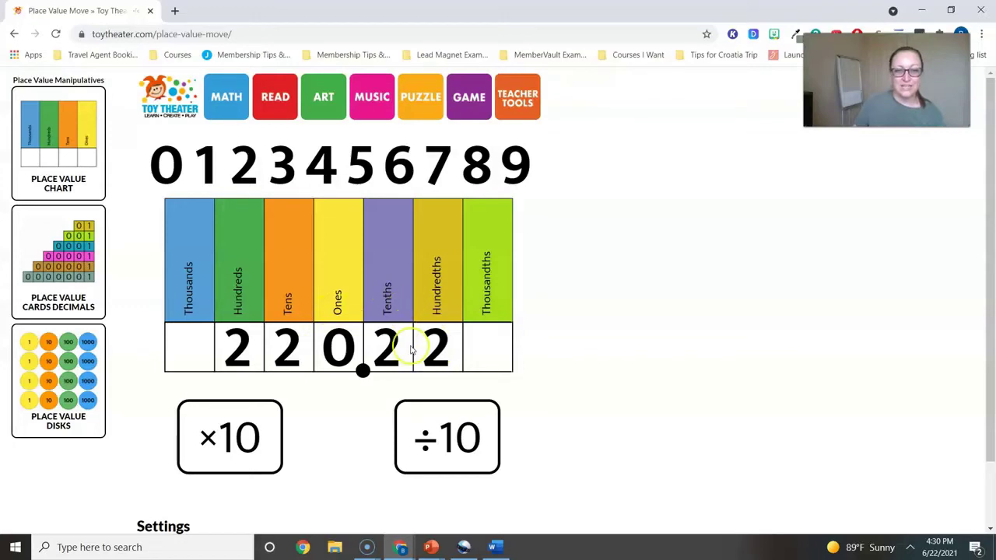
left_click_drag(448, 324, 386, 346)
left_click_drag(294, 336, 247, 334)
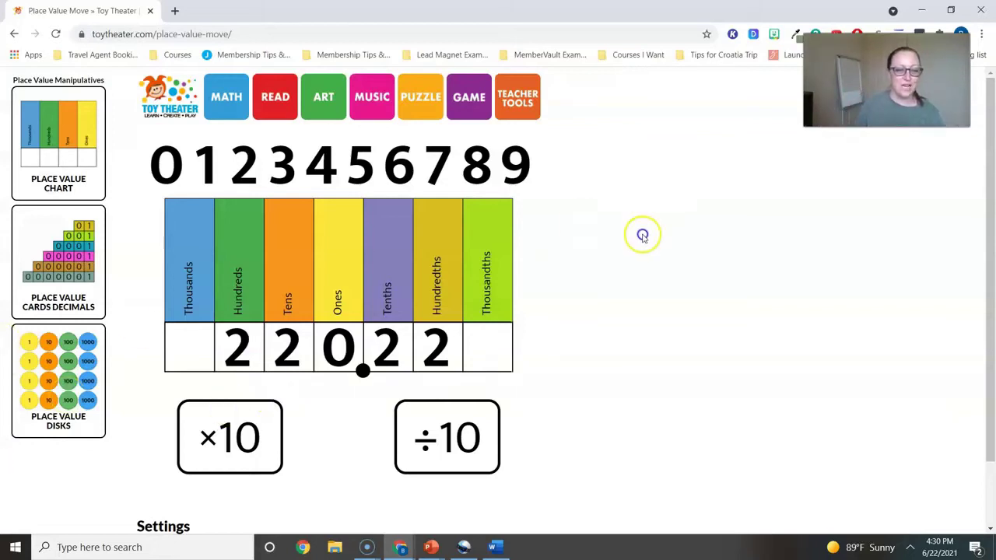
left_click(223, 408)
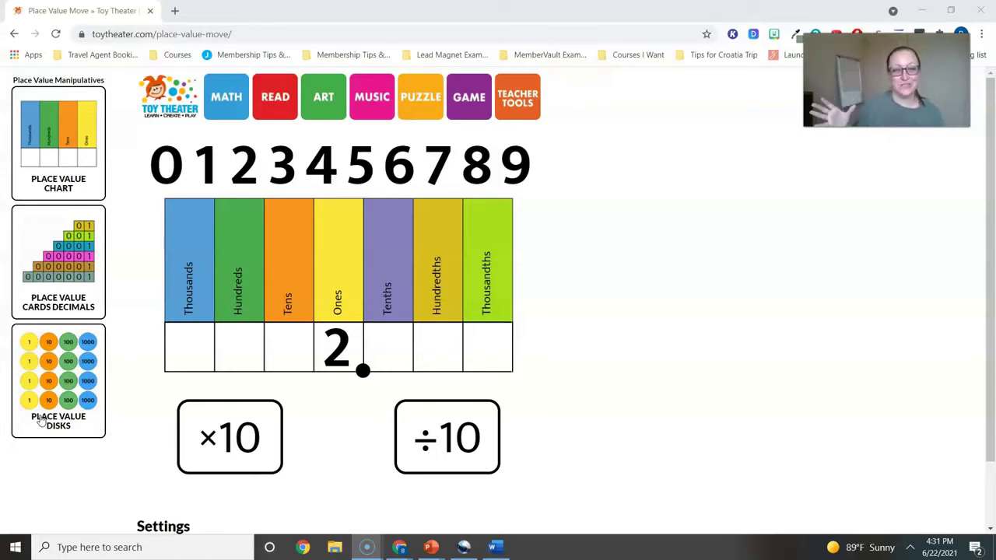
Centre the 2 in Ones, multiply by 10 to get 20, then divide by 10 back to 2.
scroll(41, 420, "down", 1)
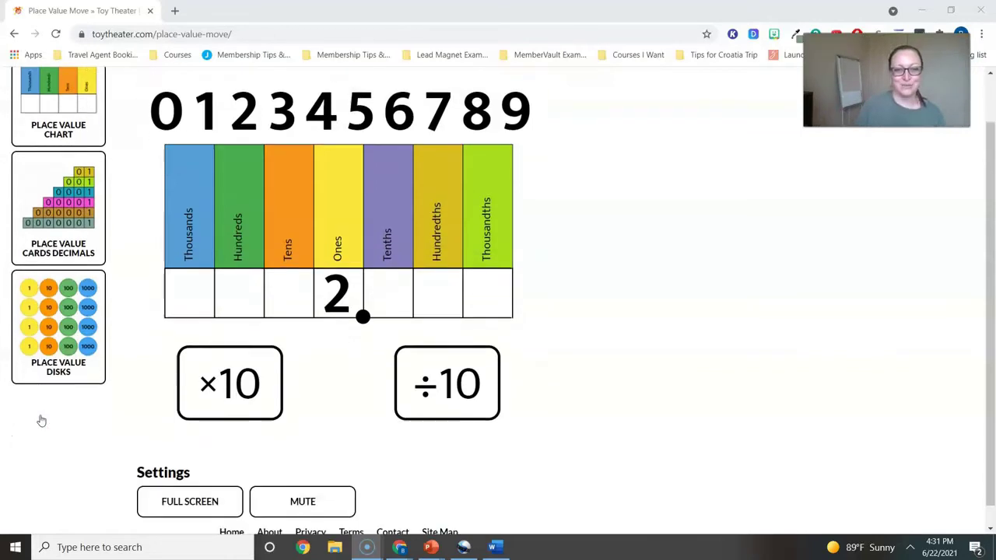
scroll(124, 272, "up", 1)
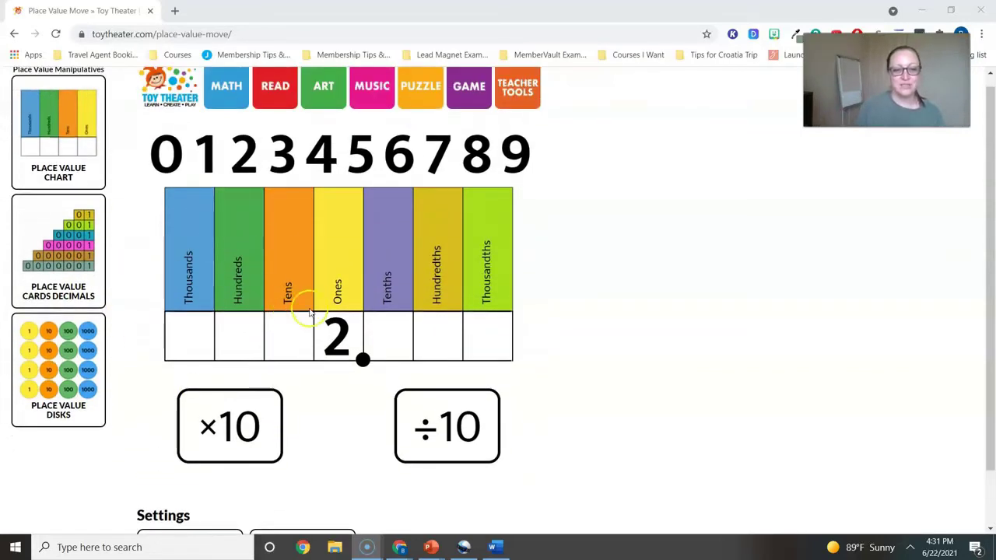
mouse_move(352, 334)
left_mouse_down()
mouse_move(334, 284)
mouse_move(345, 327)
left_mouse_up()
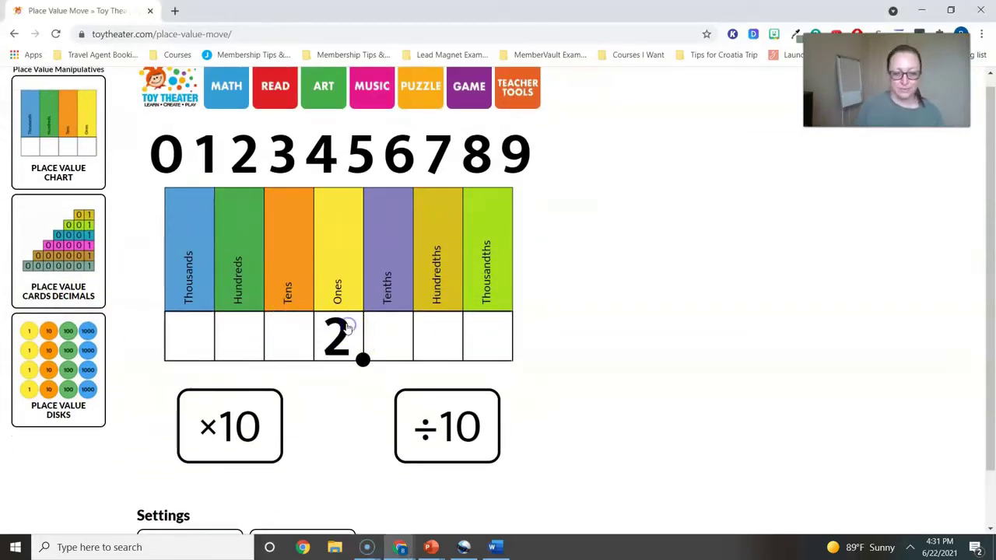
left_click(237, 423)
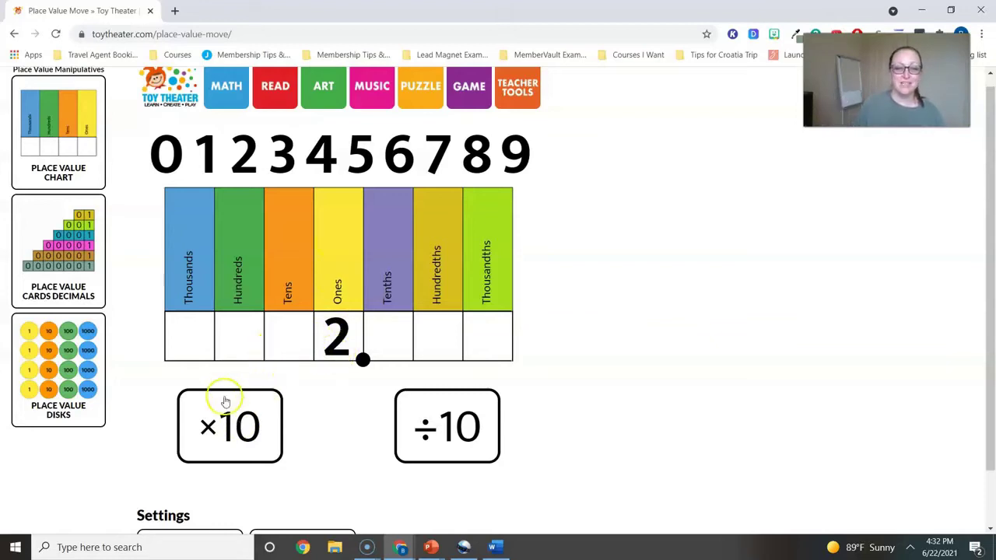
left_click(224, 424)
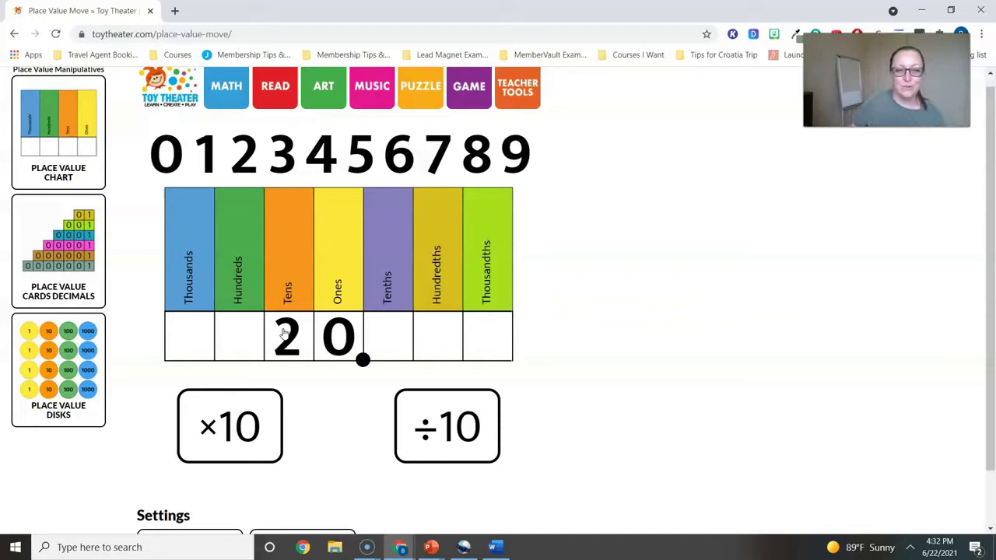
left_click(449, 429)
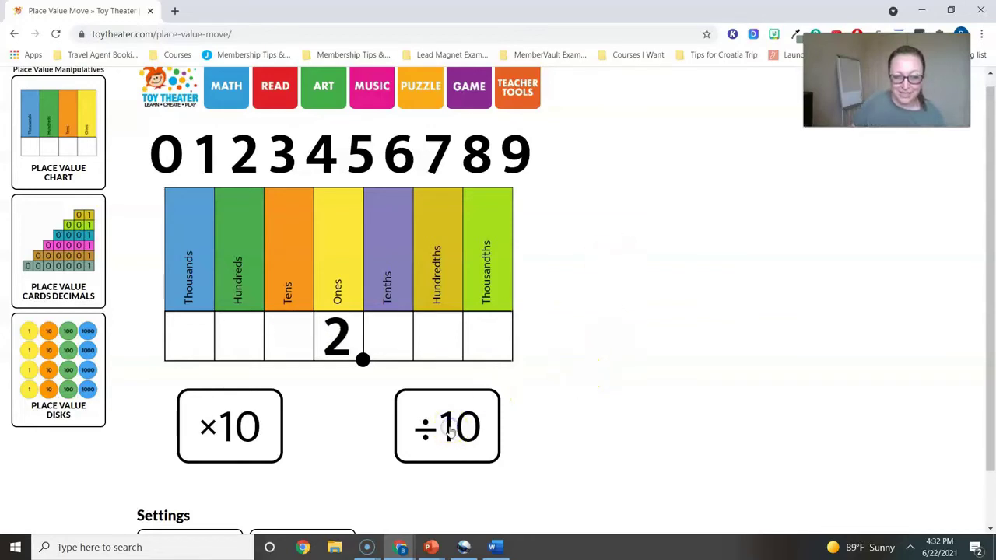
Divide by 10 three times to shift the 2 down to the thousandths place (0.002).
left_click(340, 333)
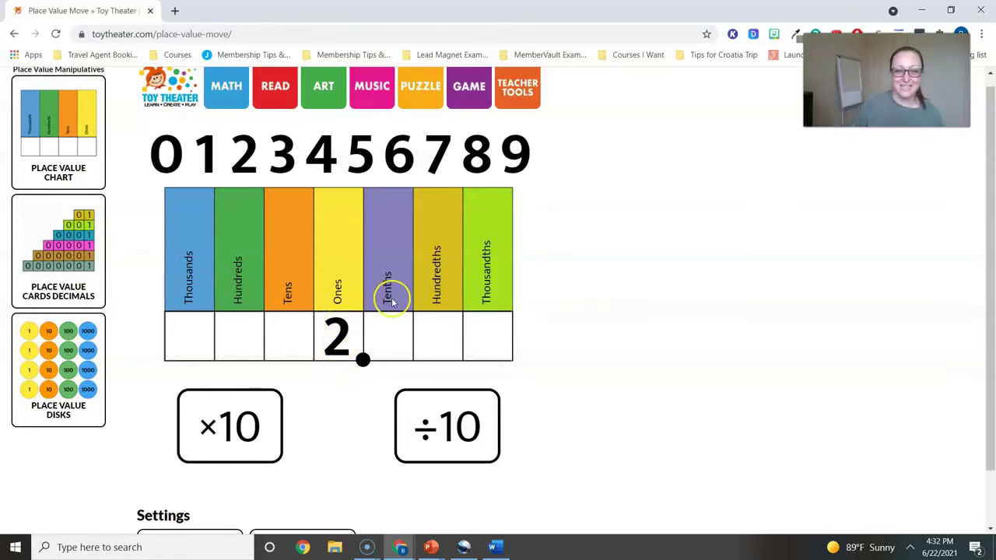
left_click(453, 443)
left_click(449, 442)
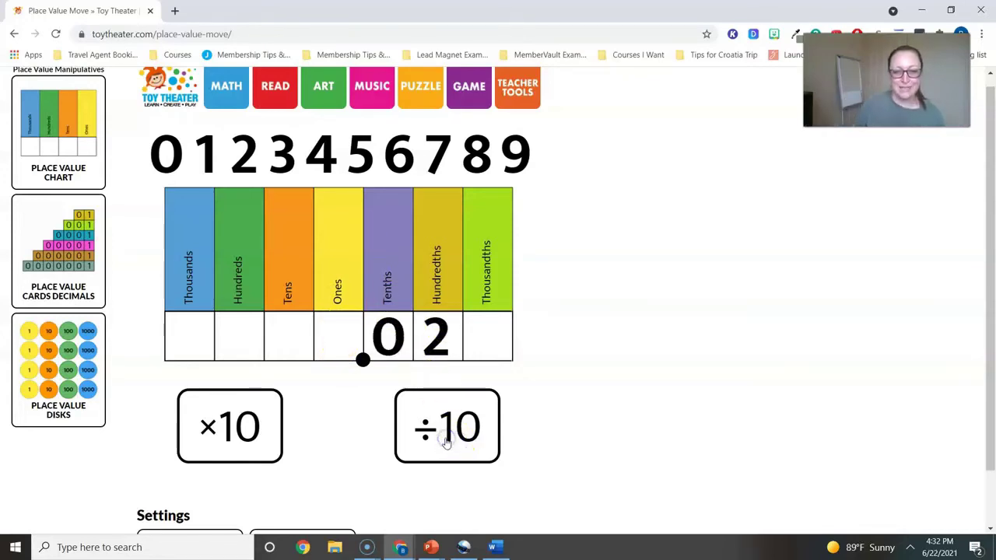
left_click(445, 441)
Multiply by 10 six times to shift the 2 up from thousandths to 2000.
left_click(235, 428)
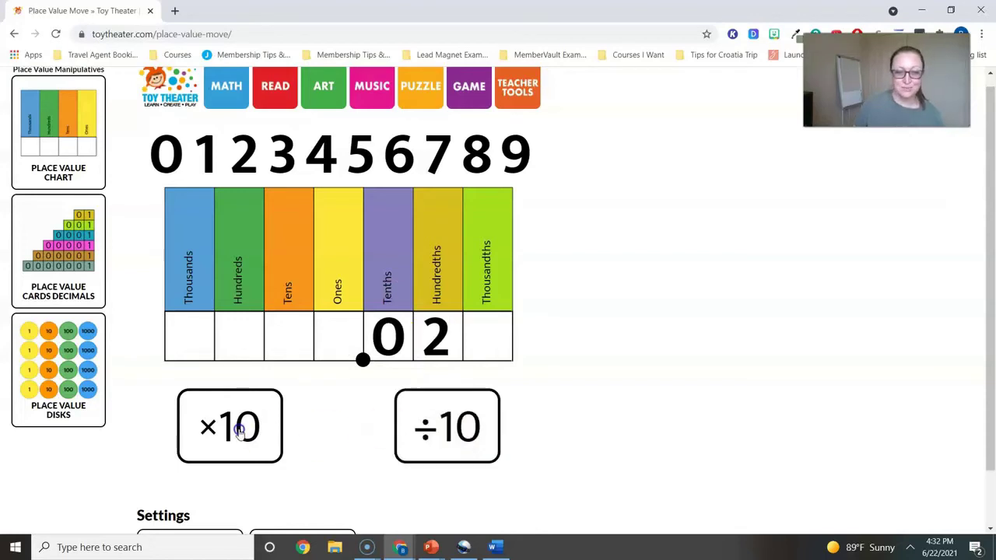
left_click(235, 428)
left_click(235, 430)
left_click(236, 433)
left_click(236, 433)
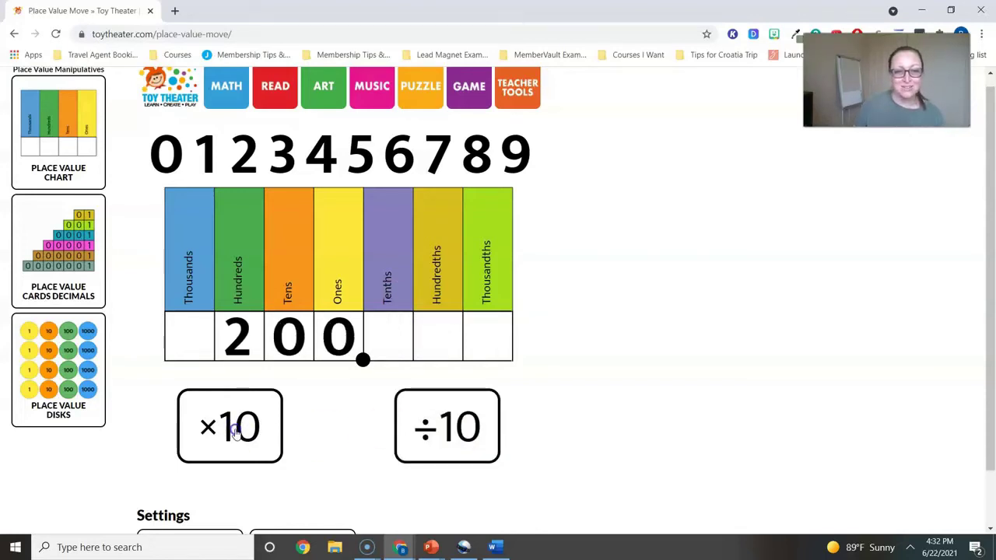
left_click(236, 434)
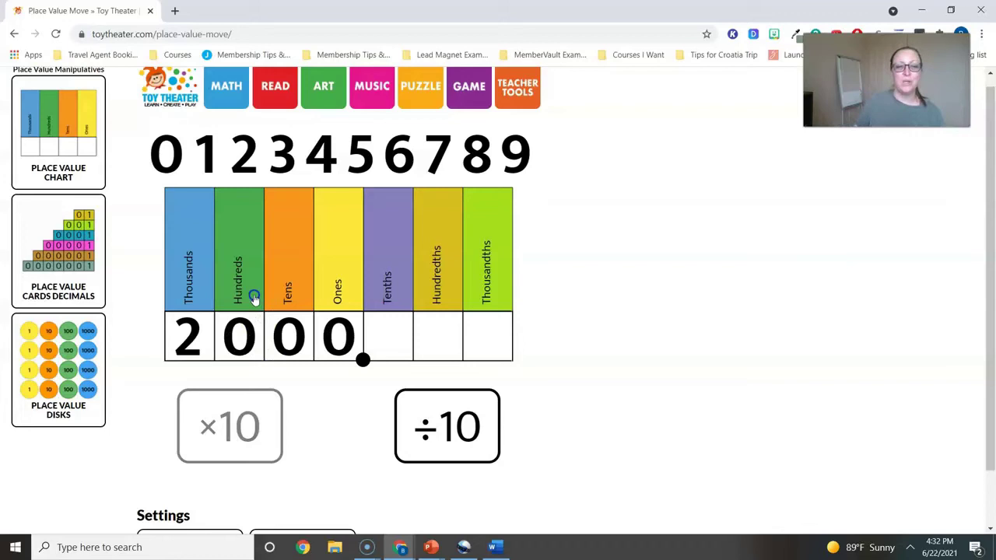